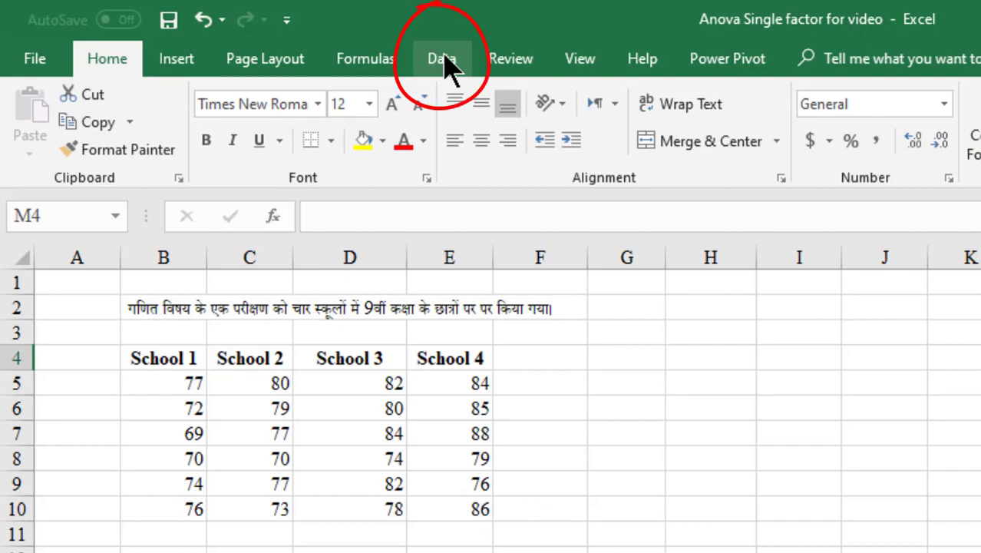
Step: Choose Anova: Single Factor from the Data tab's Data Analysis tool list
click(448, 67)
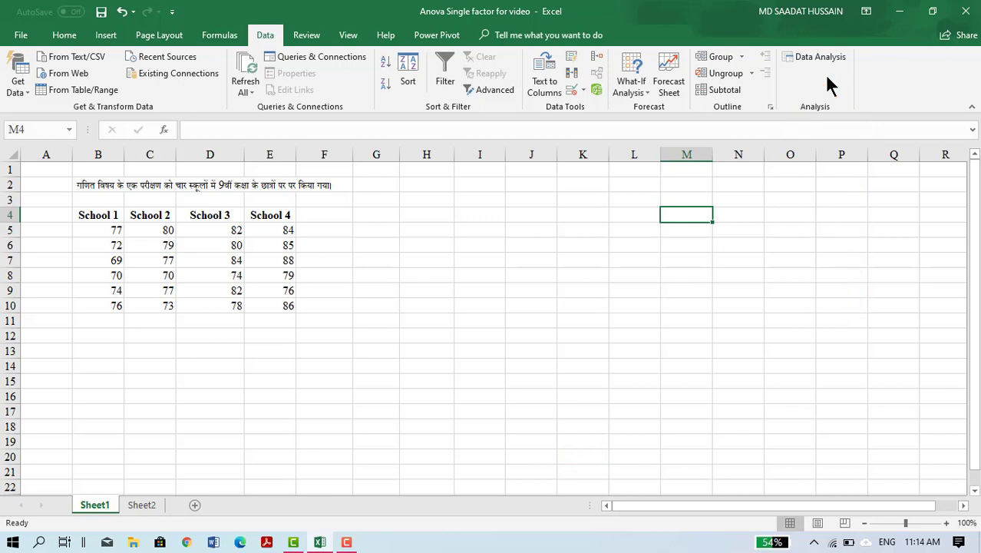
click(818, 67)
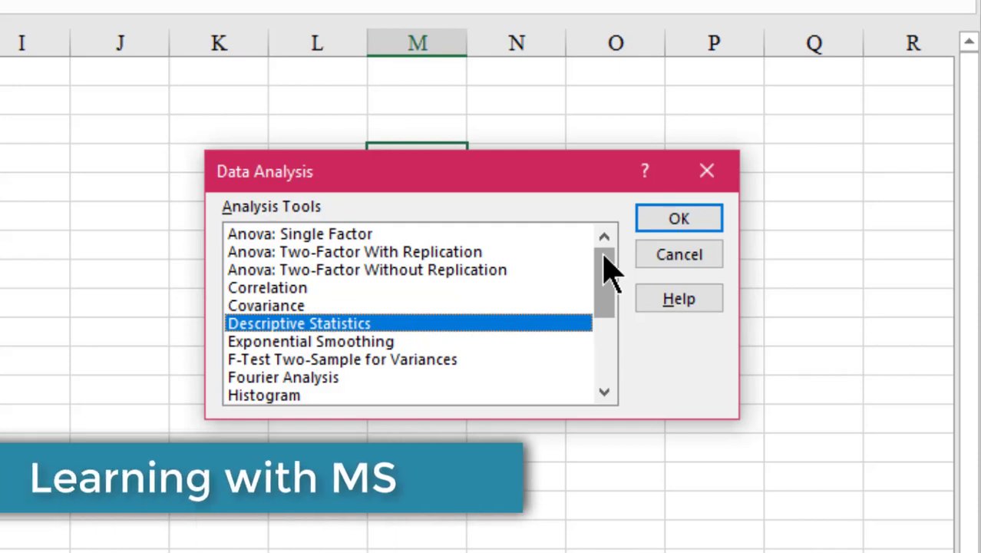
key(Up)
key(Home)
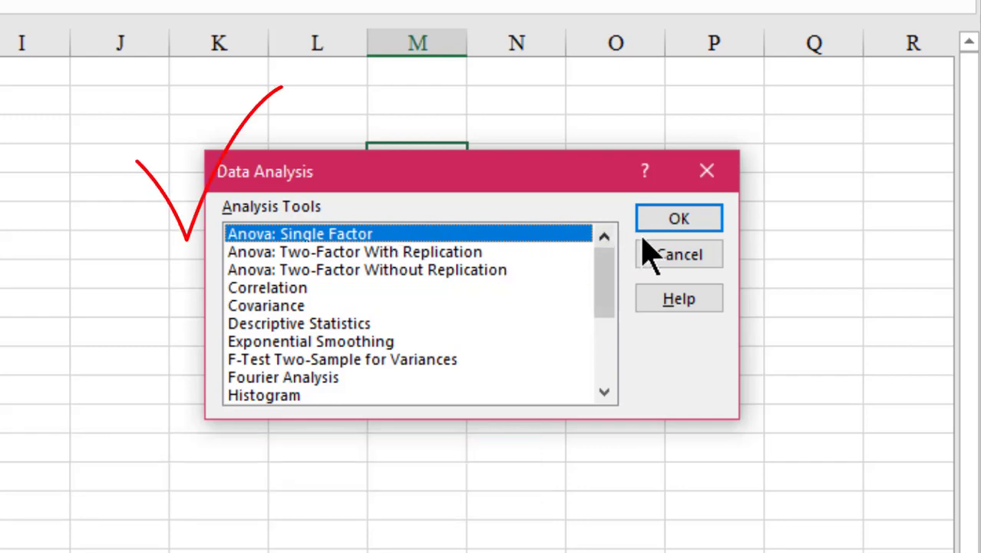
click(679, 219)
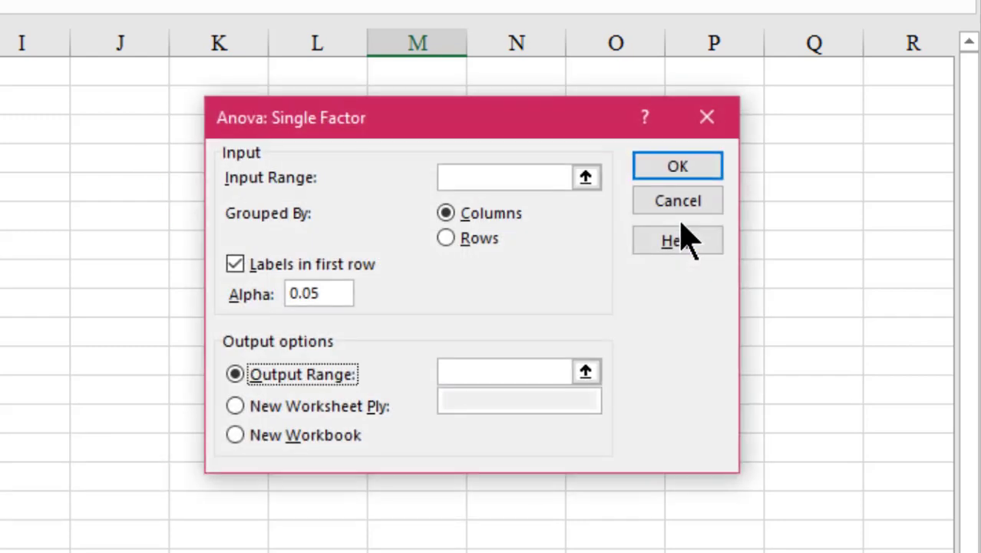
Step: Set the ANOVA input range to $B$4:$E$10 with labels in first row and alpha 0.05
click(476, 176)
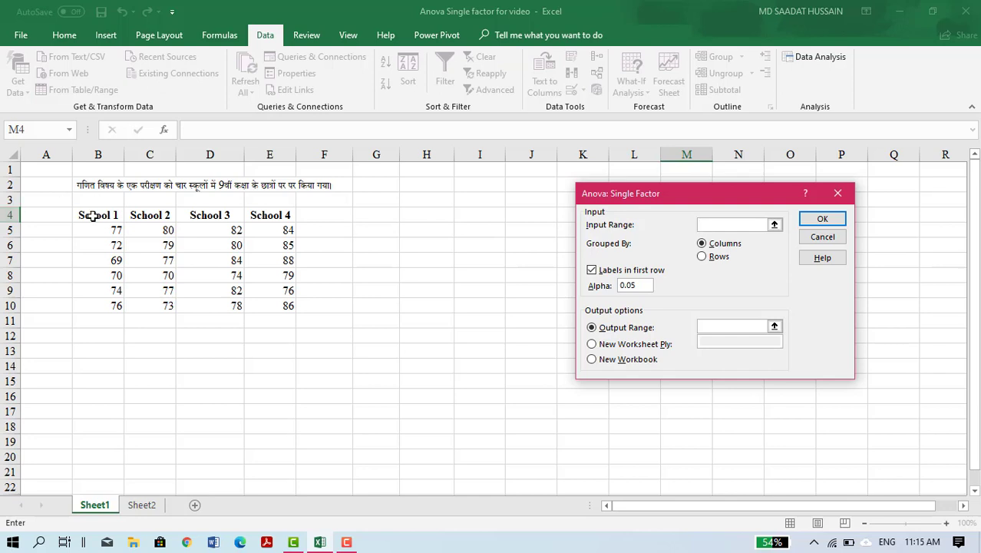
drag(91, 217, 285, 305)
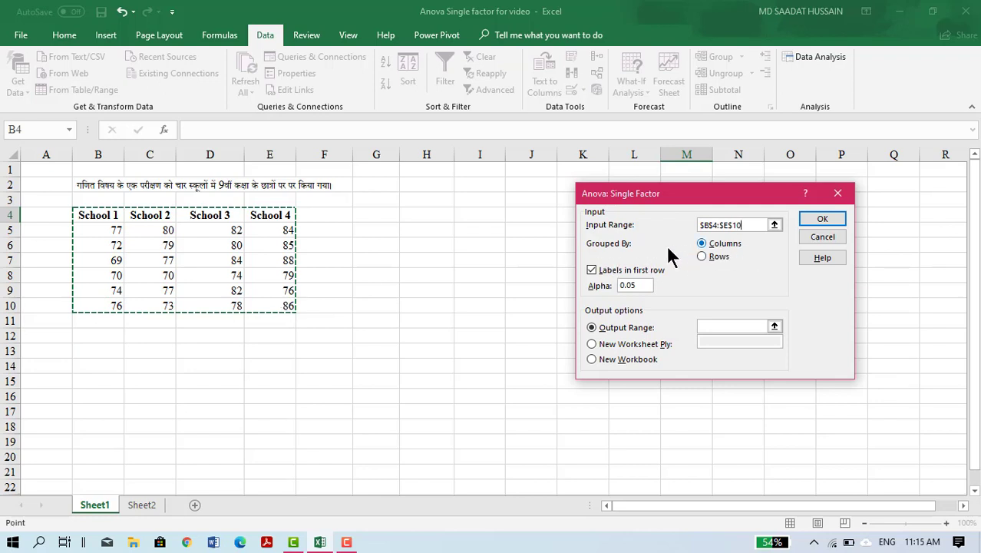
click(593, 273)
click(592, 272)
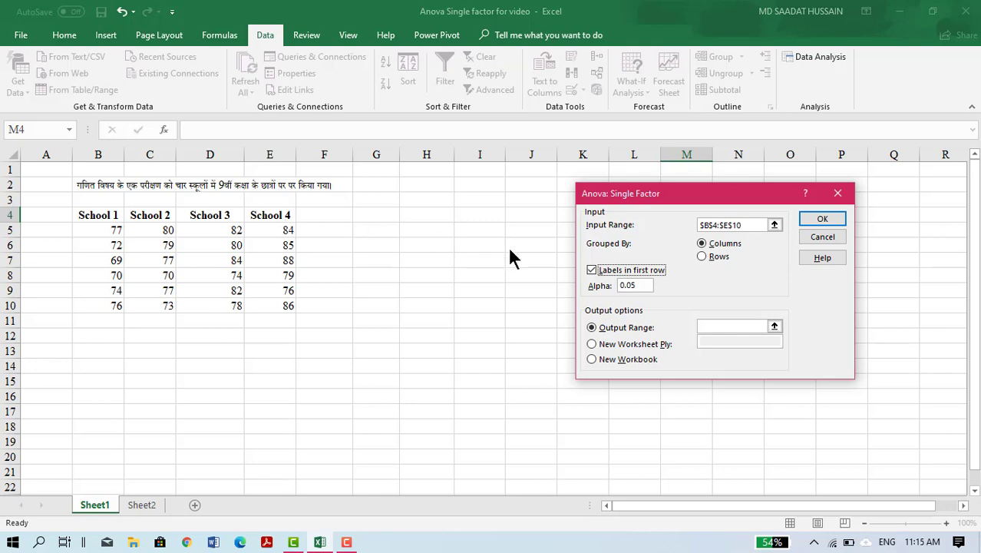
click(643, 285)
Step: Output the ANOVA to cell H4, giving F 7.945205, P-value 0.001106, F crit 3.098391
click(708, 328)
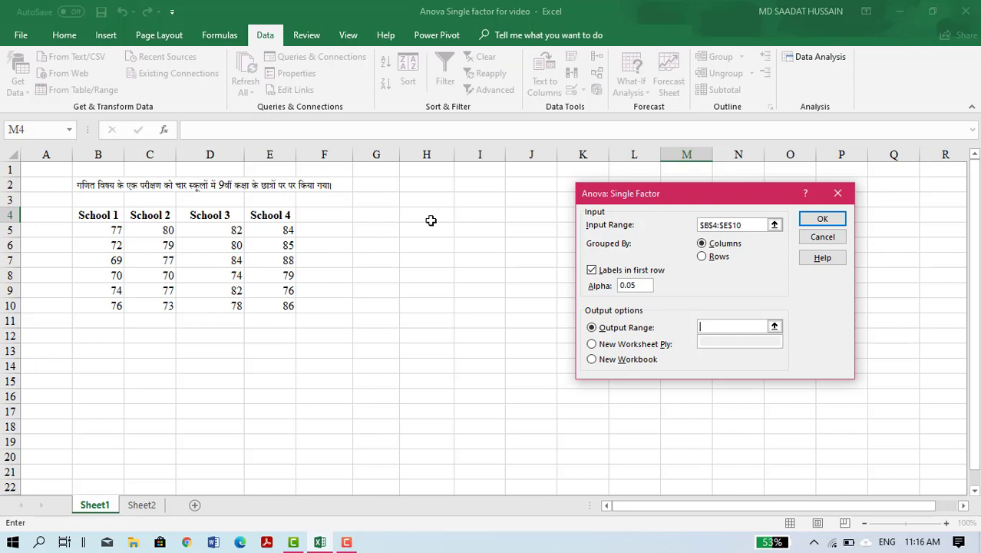
click(431, 220)
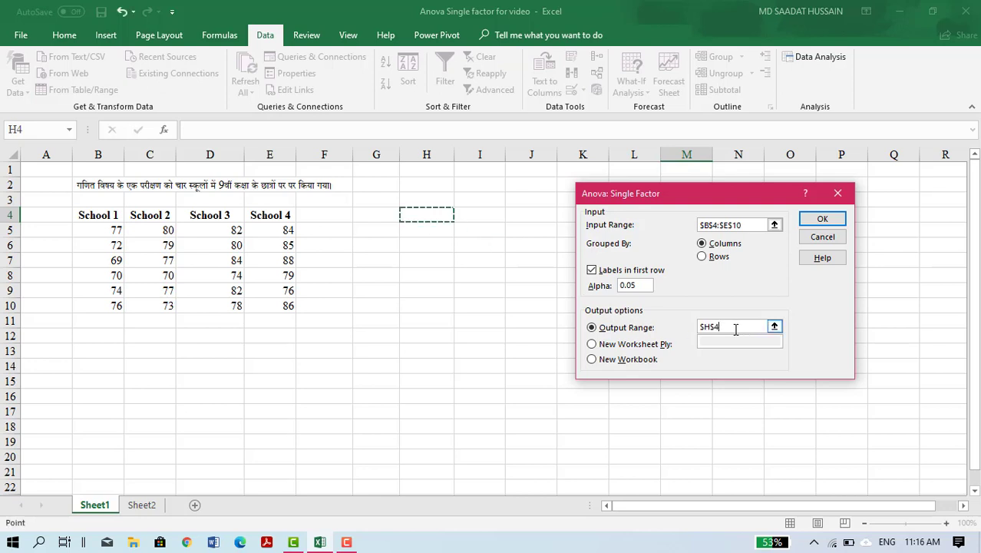
click(815, 218)
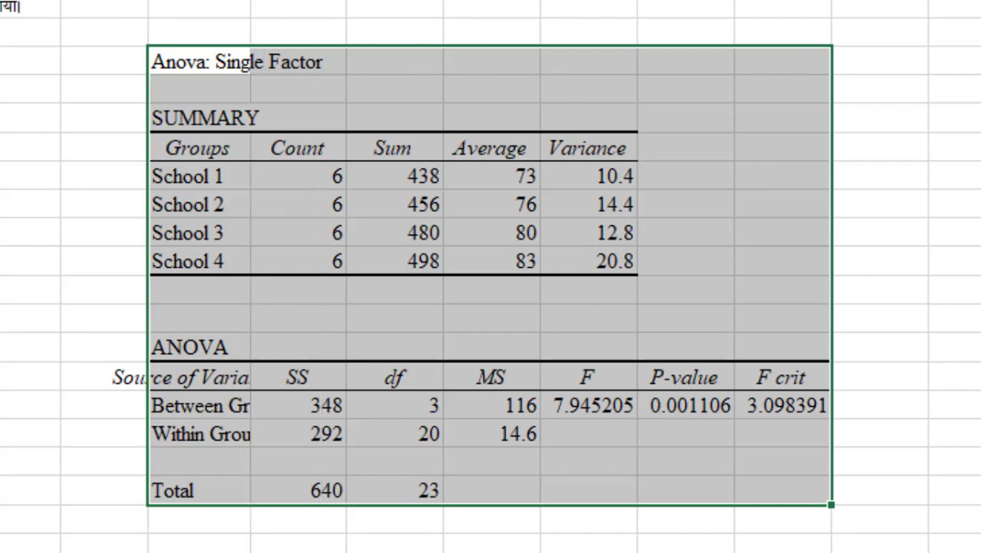
Step: Widen column H so Source of Variation and group labels show fully, then deselect
drag(250, 0, 322, 0)
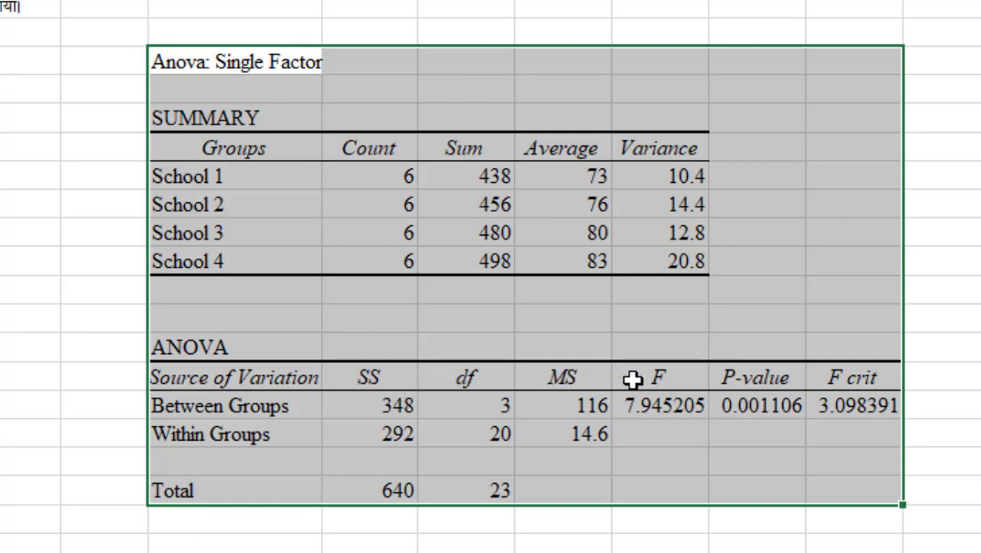
click(679, 405)
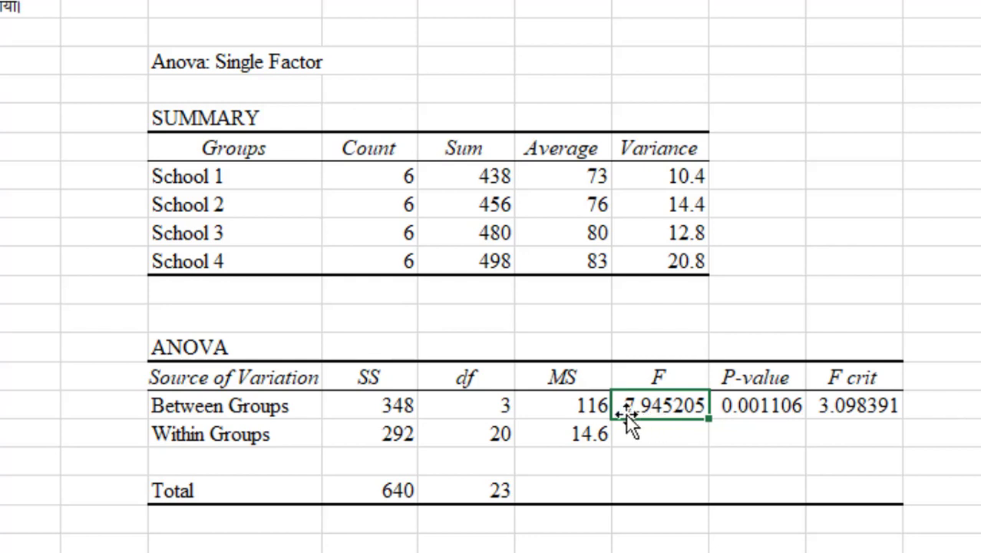
click(495, 407)
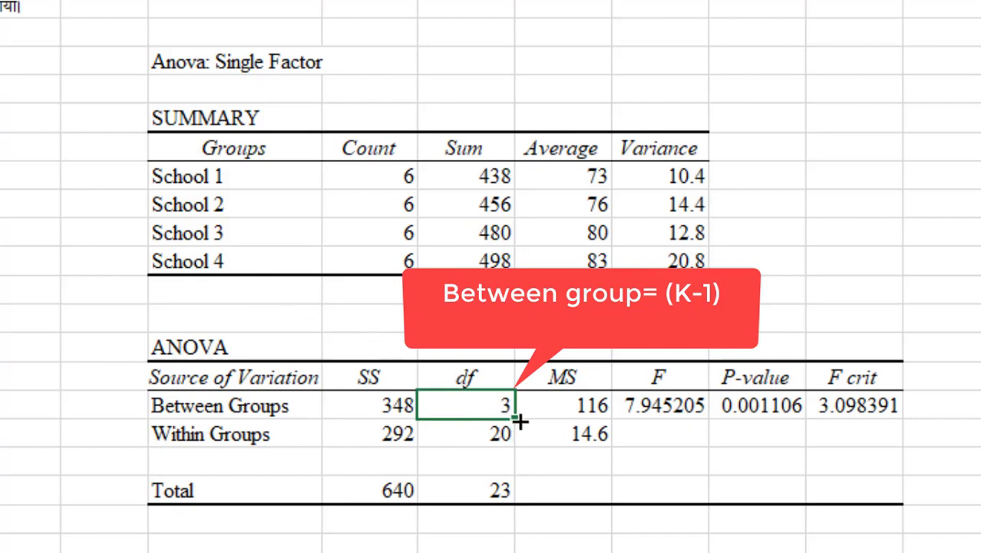
click(461, 432)
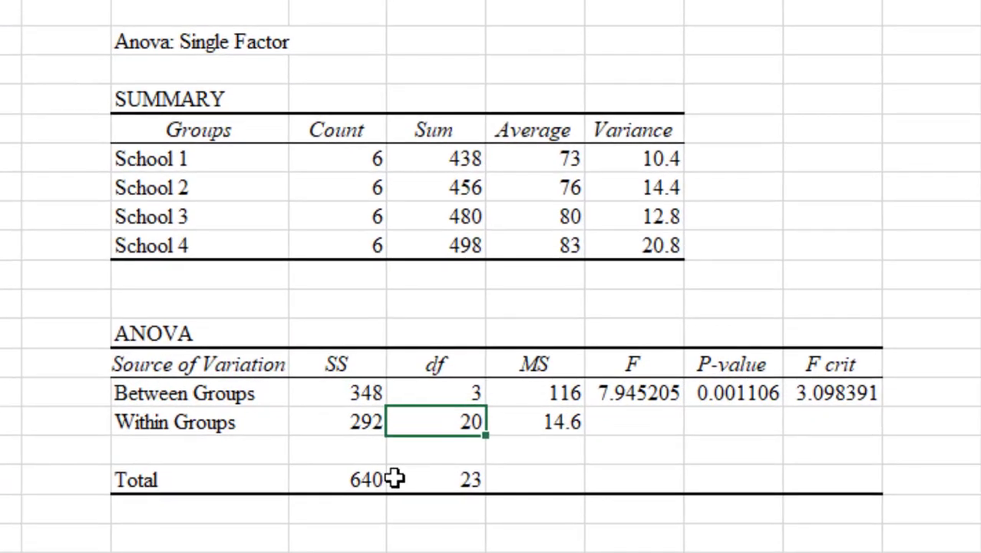
click(522, 446)
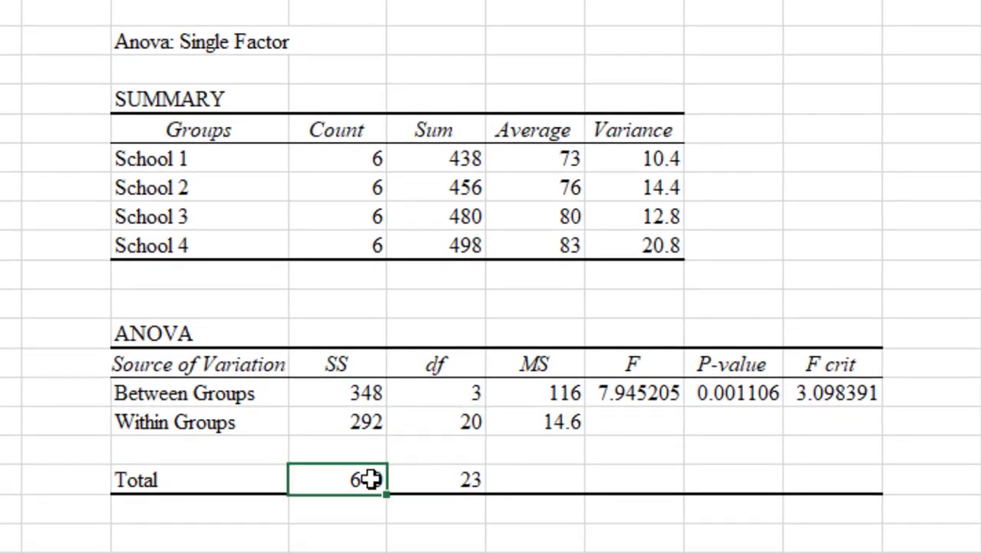
click(458, 487)
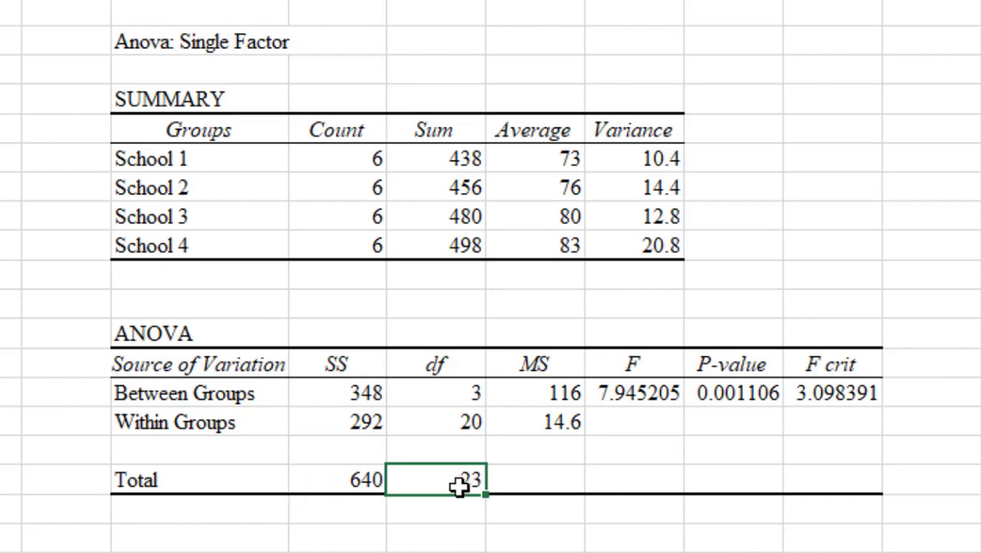
click(554, 395)
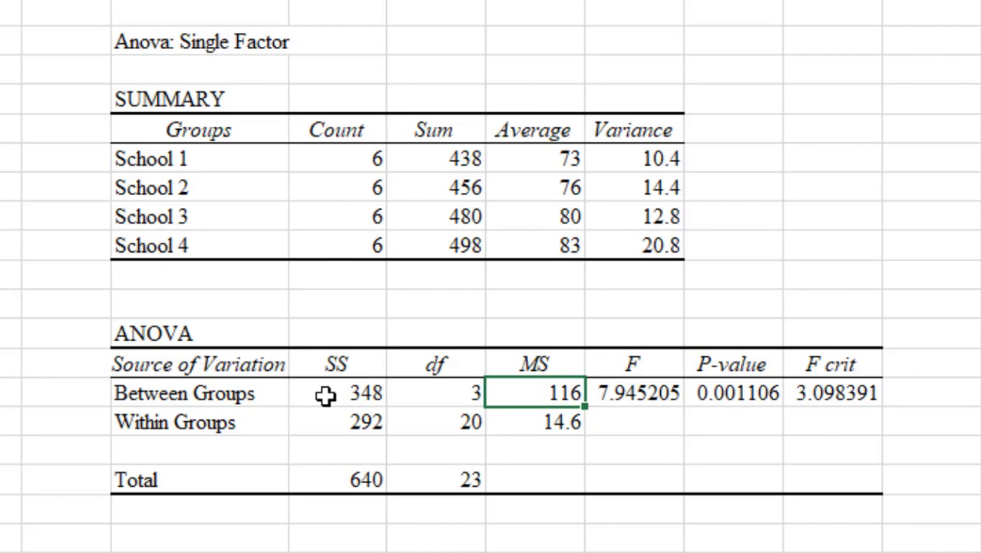
click(439, 435)
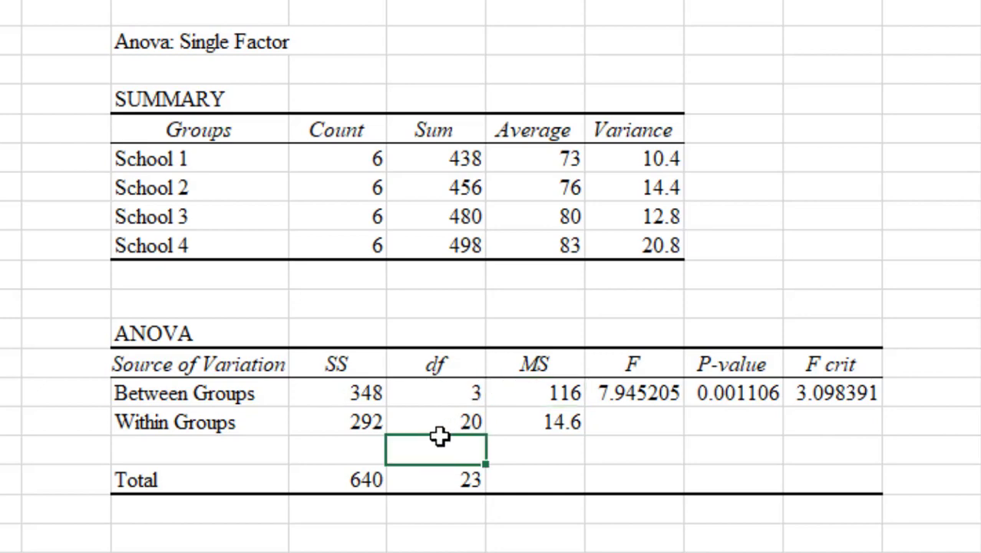
click(364, 429)
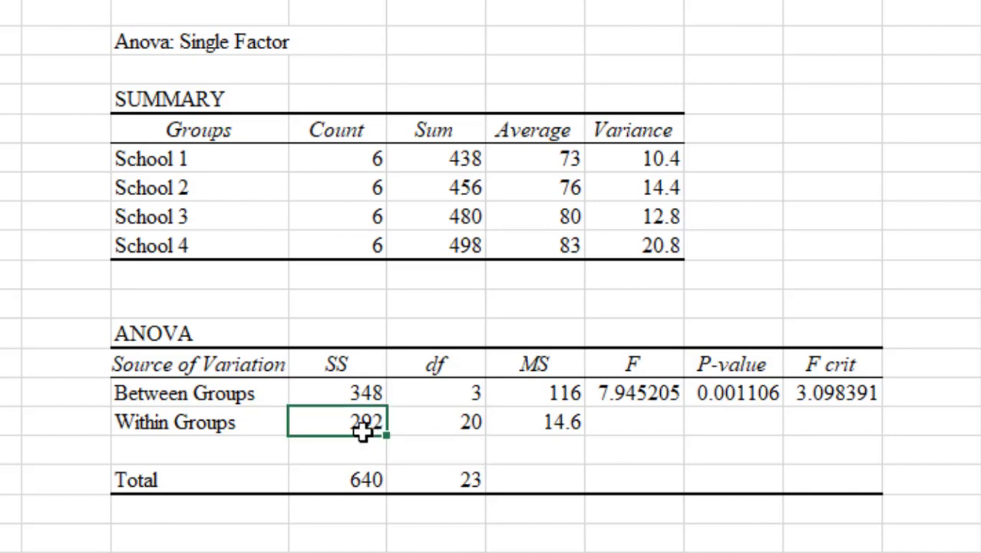
click(576, 427)
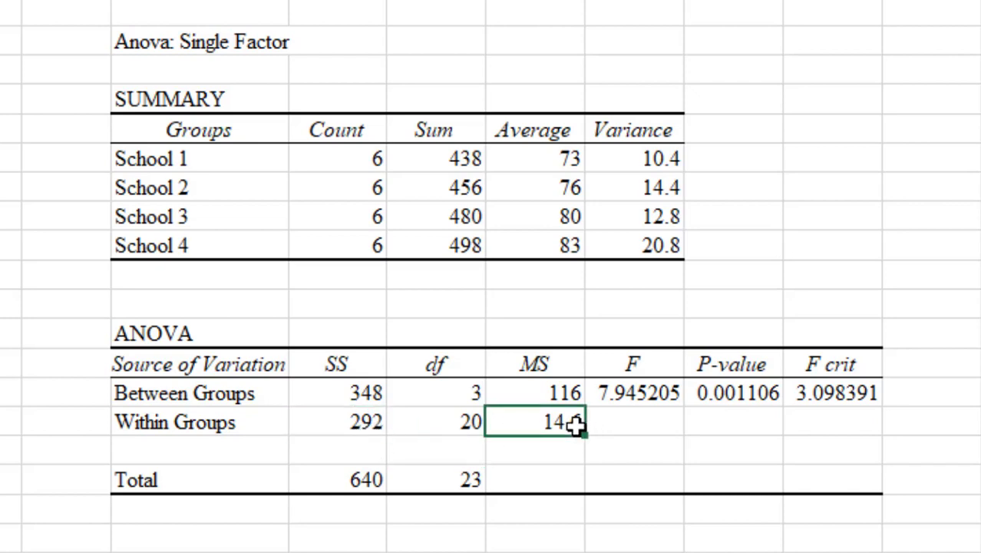
click(637, 394)
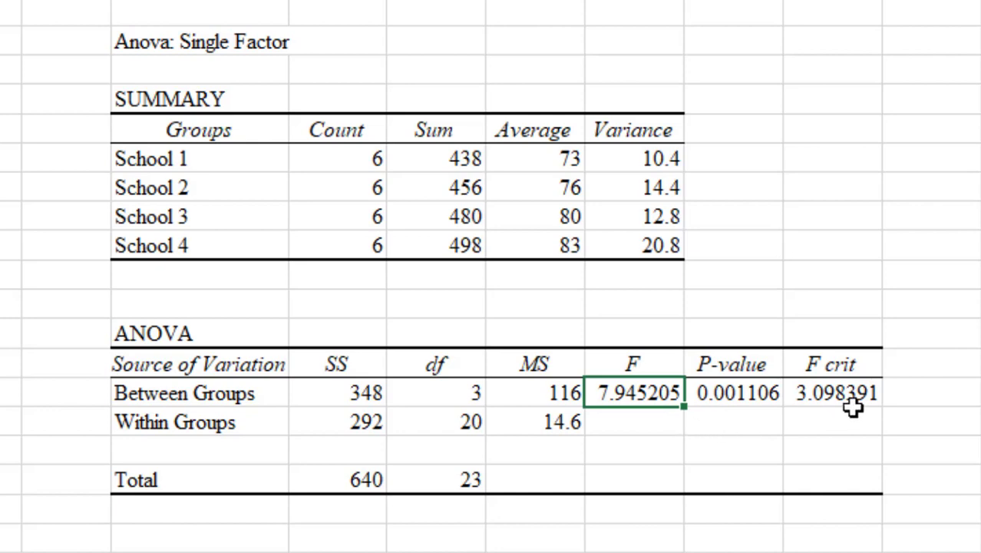
click(826, 403)
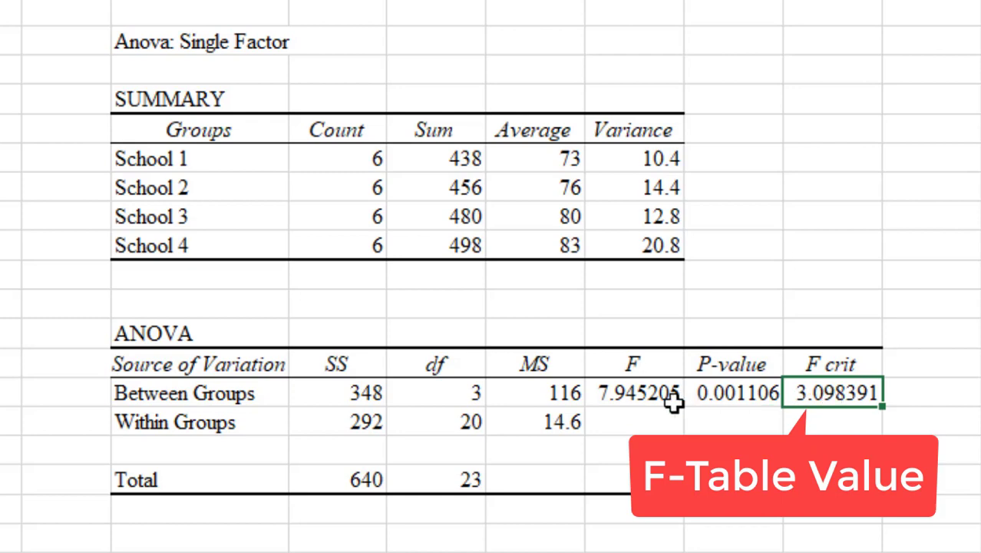
click(635, 403)
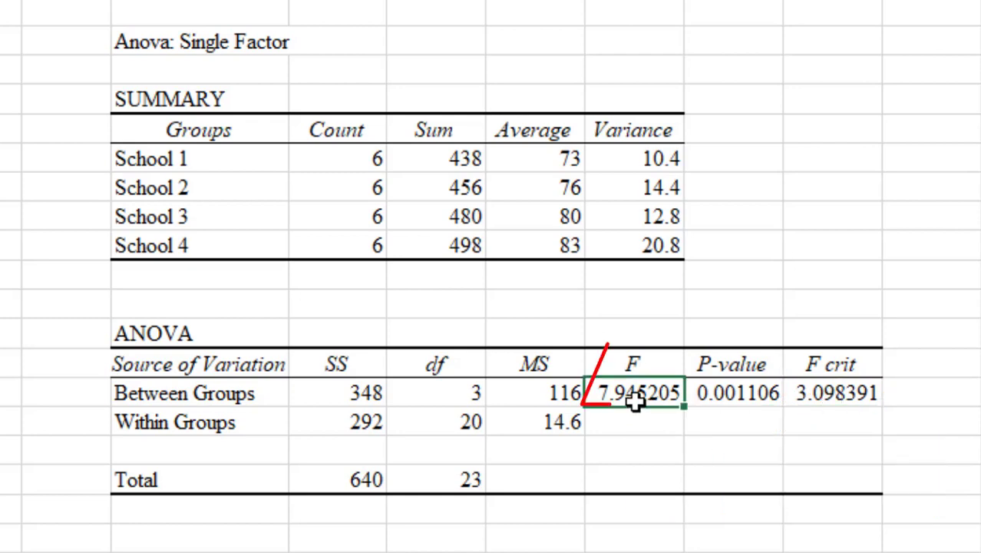